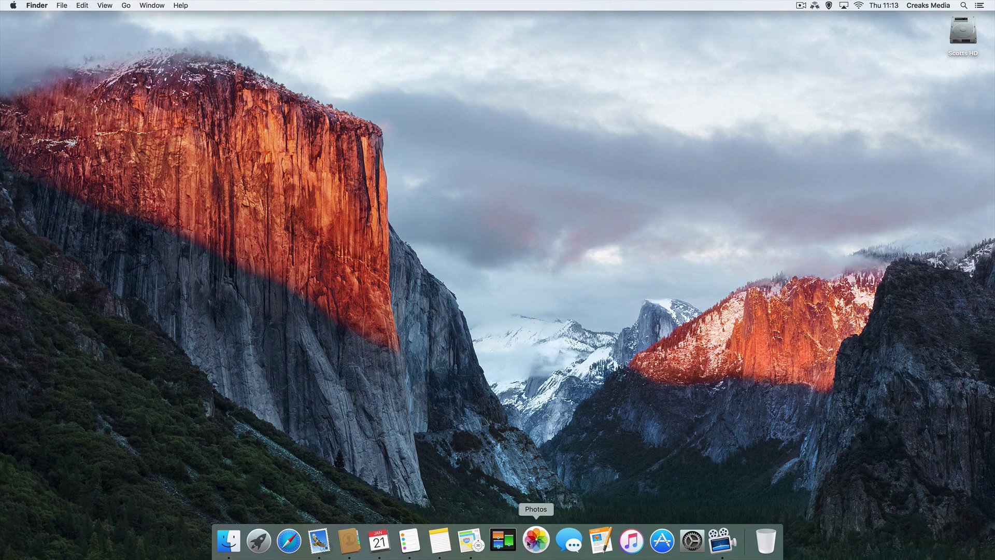
# Drag Photos off the Dock and put Dictionary from Applications into the Dock.
pyautogui.moveTo(533, 542); pyautogui.dragTo(600, 397)
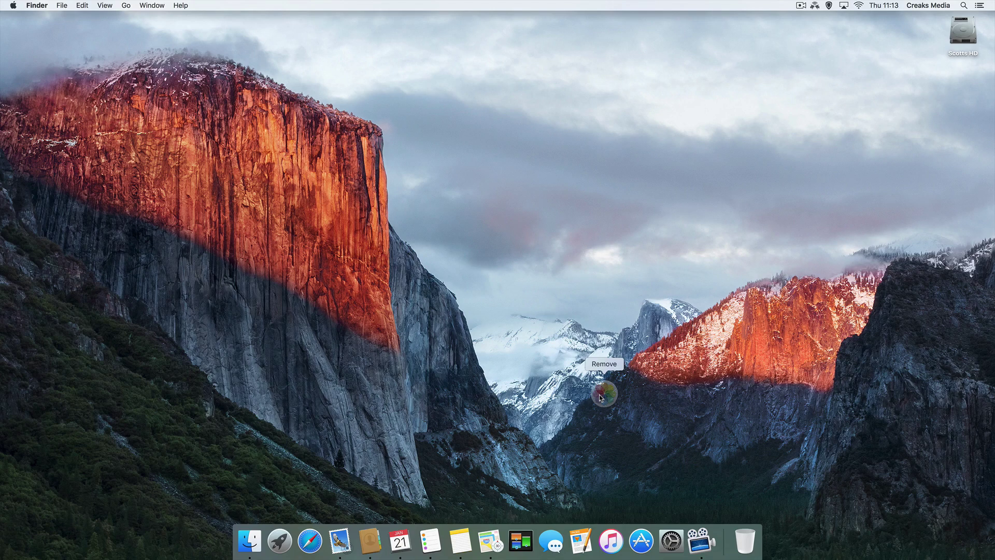
pyautogui.moveTo(599, 398); pyautogui.dragTo(600, 397)
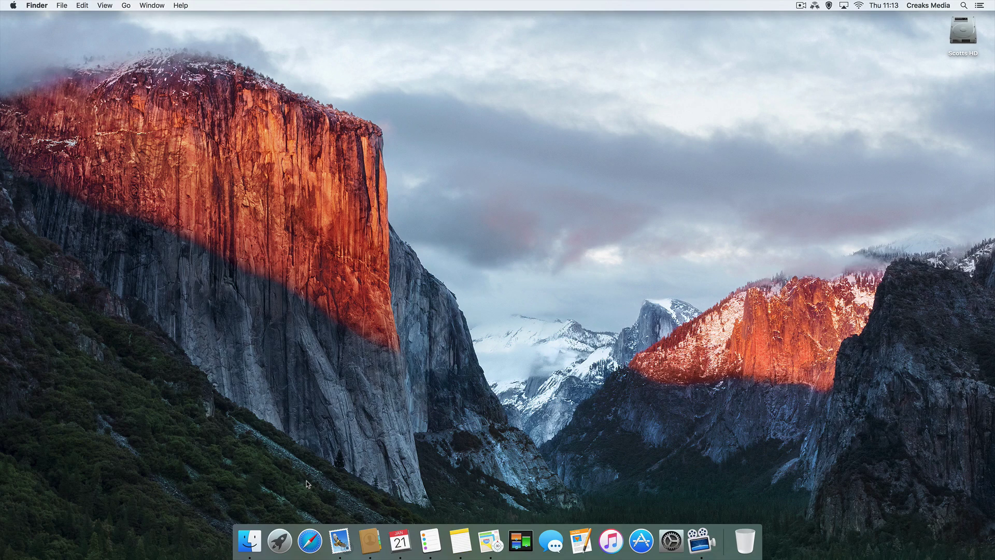
pyautogui.click(249, 540)
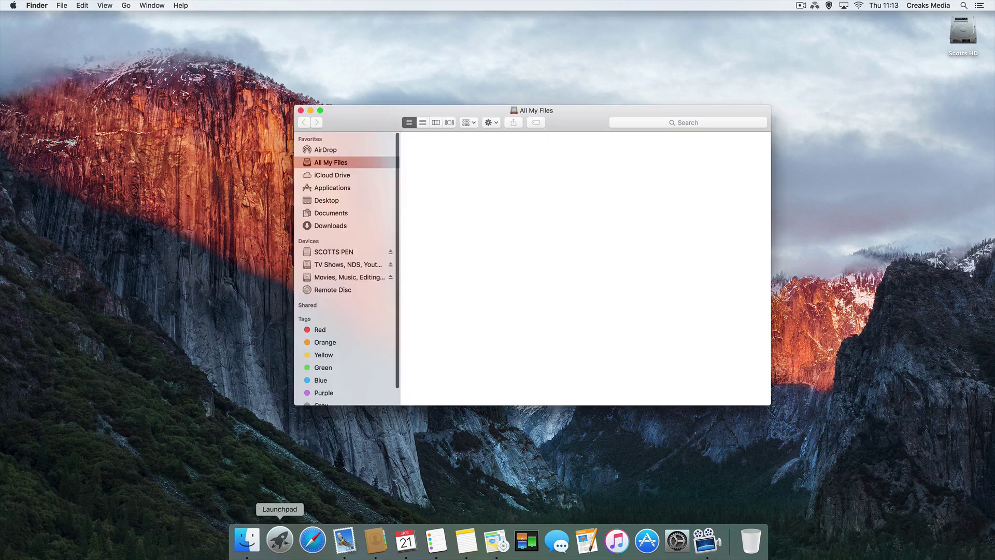
pyautogui.click(341, 190)
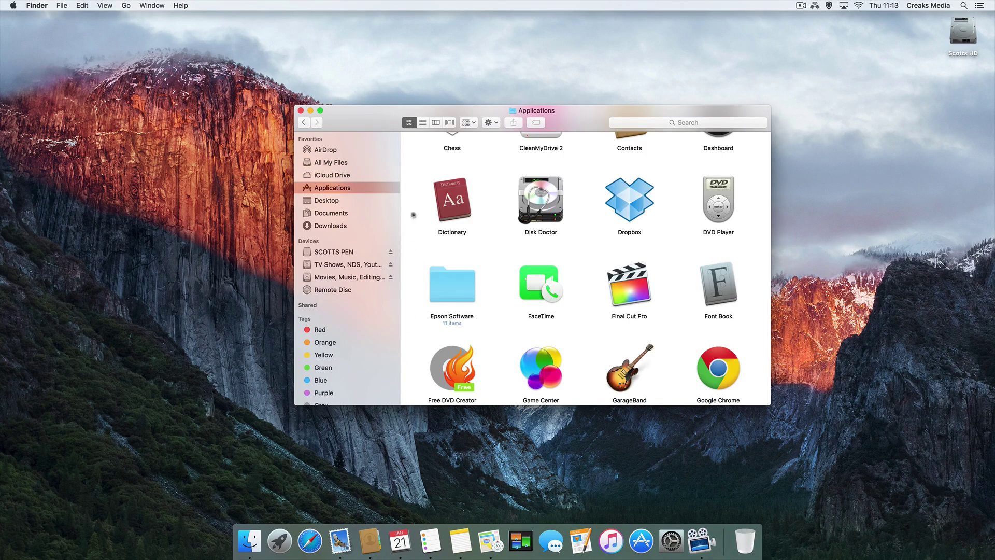
pyautogui.moveTo(458, 202); pyautogui.dragTo(451, 543)
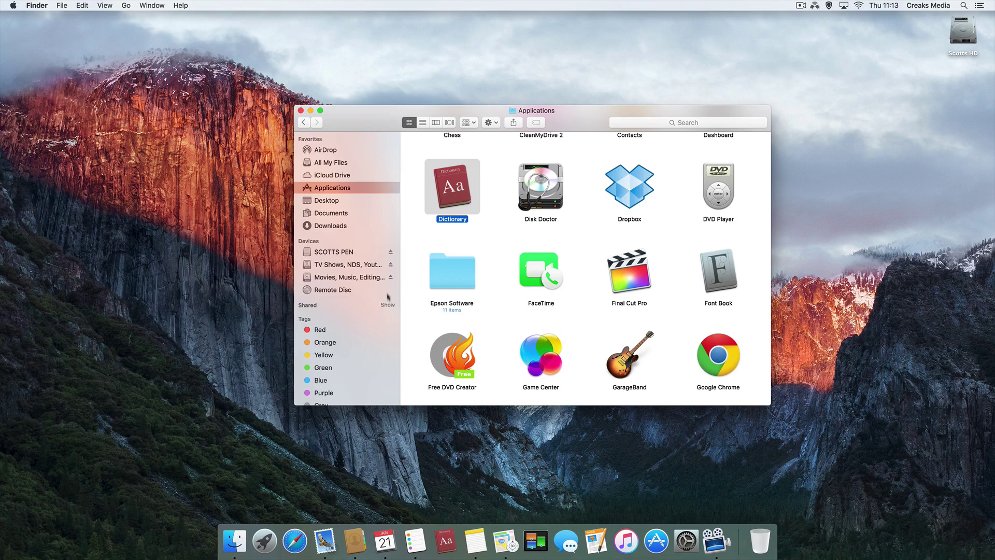
pyautogui.click(300, 111)
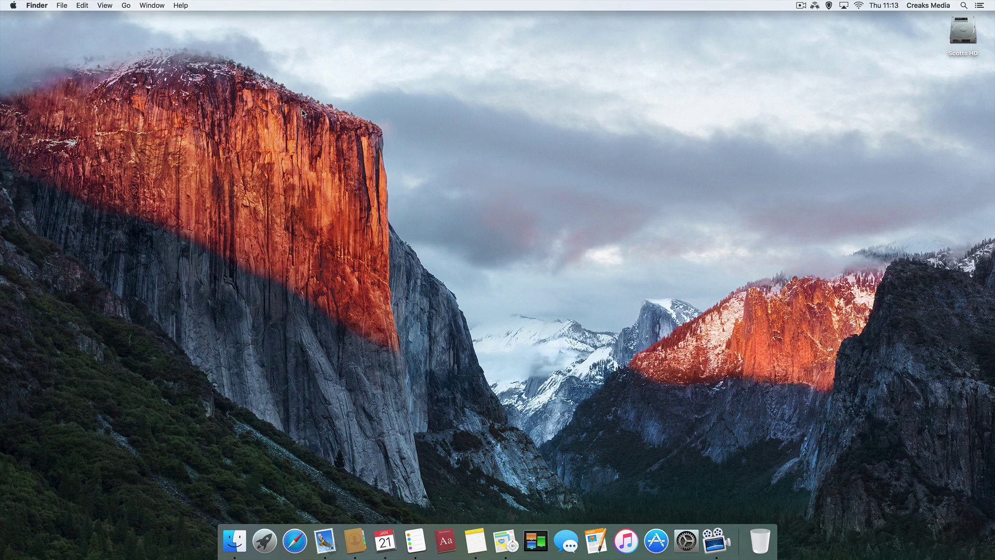
# Open a slightly smaller Finder window and browse Downloads, Documents, Desktop, then Applications.
pyautogui.click(234, 540)
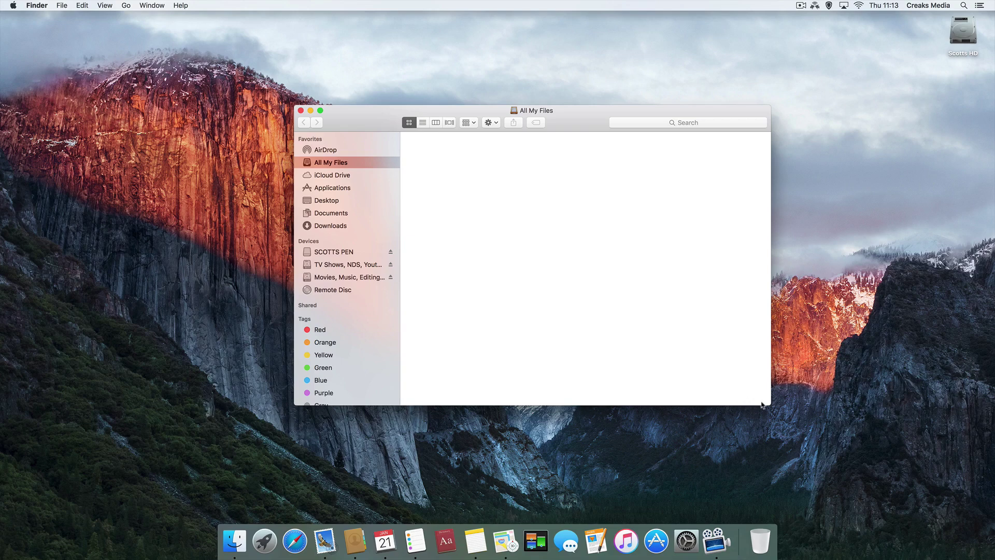
pyautogui.moveTo(769, 404); pyautogui.dragTo(749, 397)
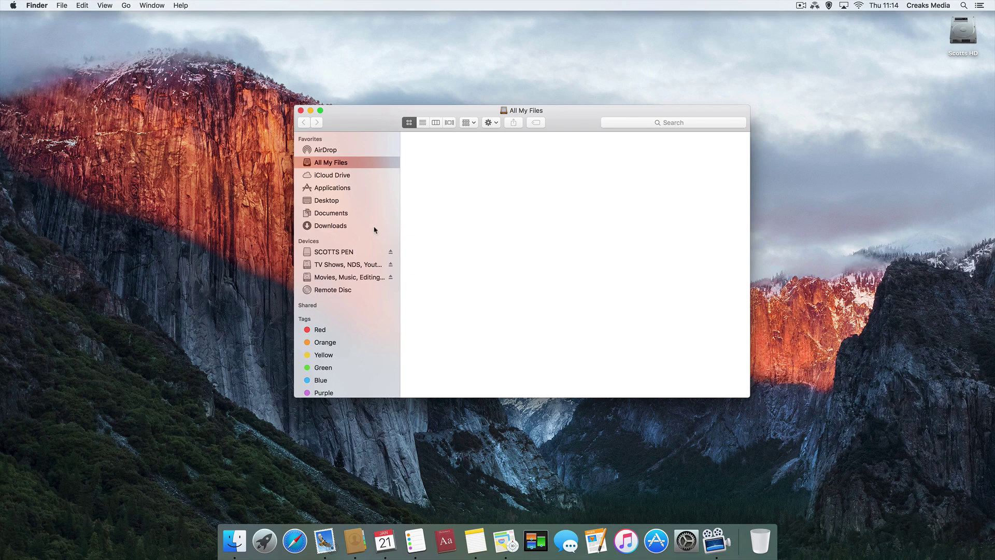
pyautogui.click(322, 227)
pyautogui.click(321, 217)
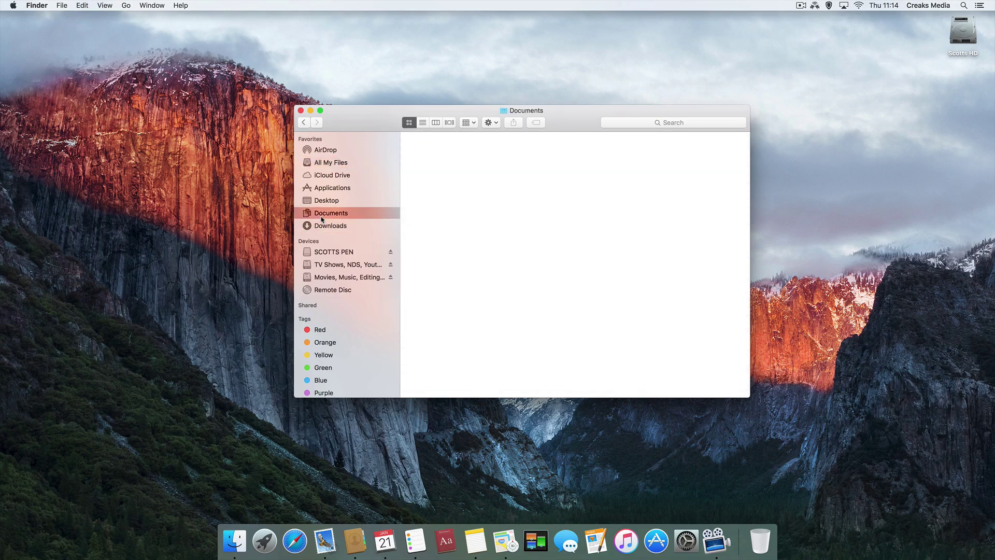
pyautogui.click(322, 201)
pyautogui.click(322, 193)
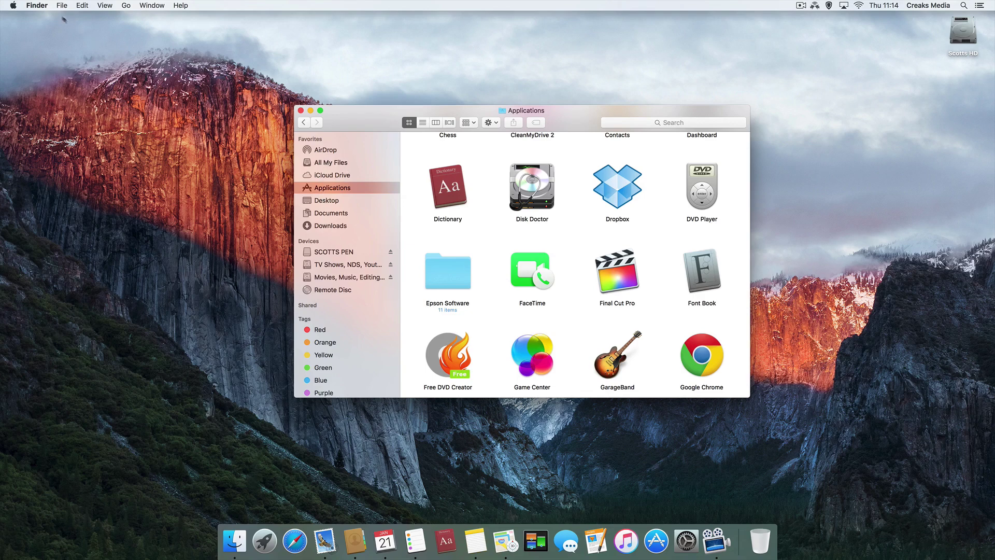
pyautogui.click(37, 6)
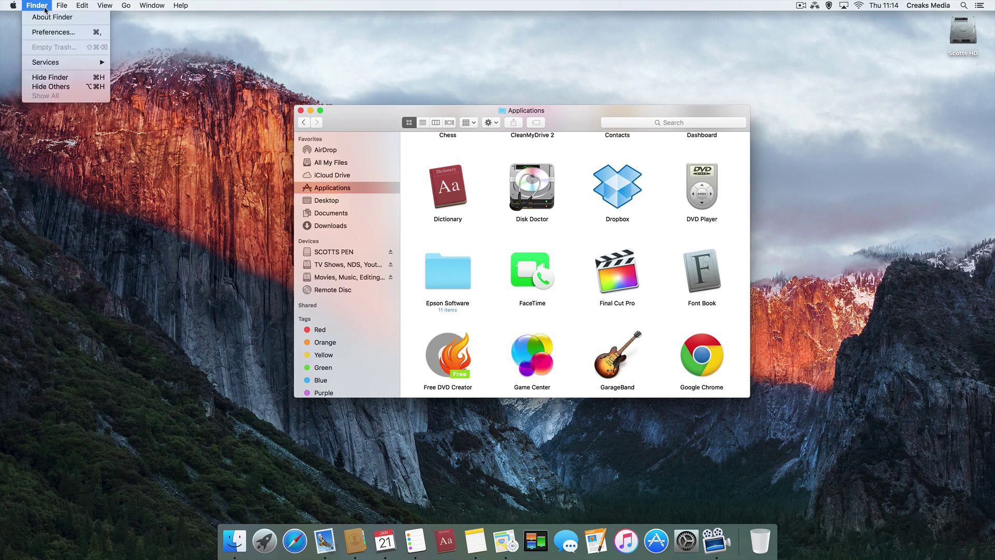
# In Finder Preferences > Sidebar, tick Movies, Music, Pictures and the home folder.
pyautogui.click(46, 35)
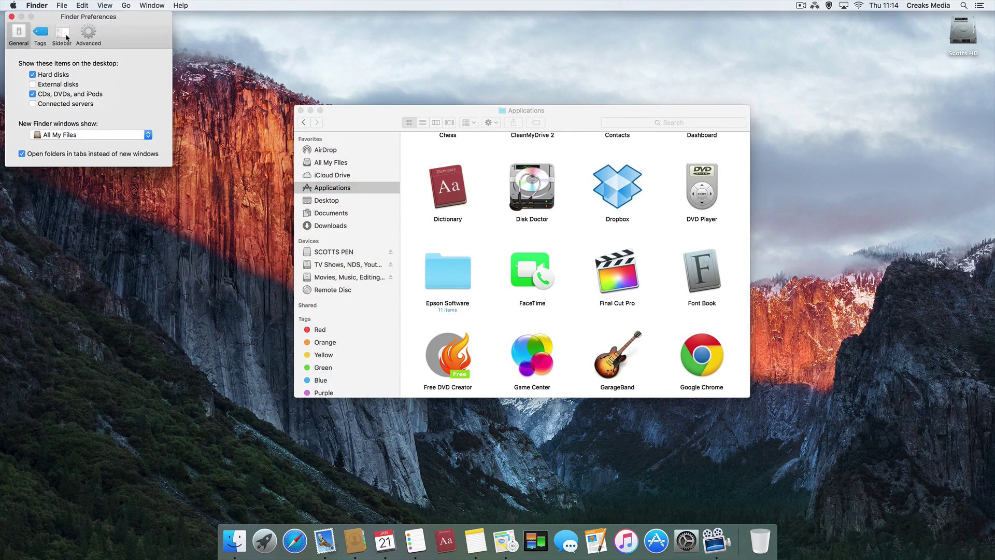
pyautogui.click(63, 36)
pyautogui.moveTo(88, 16); pyautogui.dragTo(134, 48)
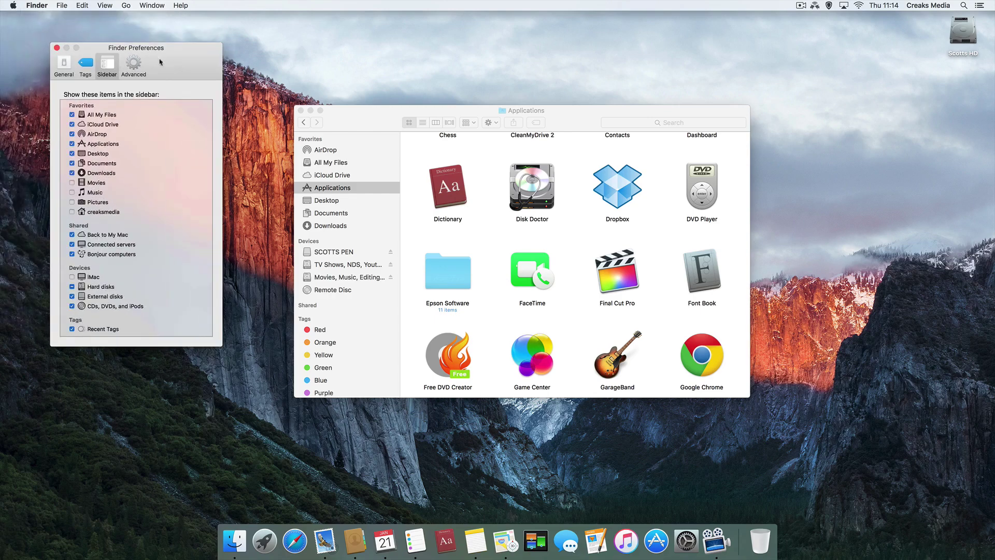
pyautogui.click(72, 183)
pyautogui.click(72, 192)
pyautogui.click(72, 202)
pyautogui.click(72, 211)
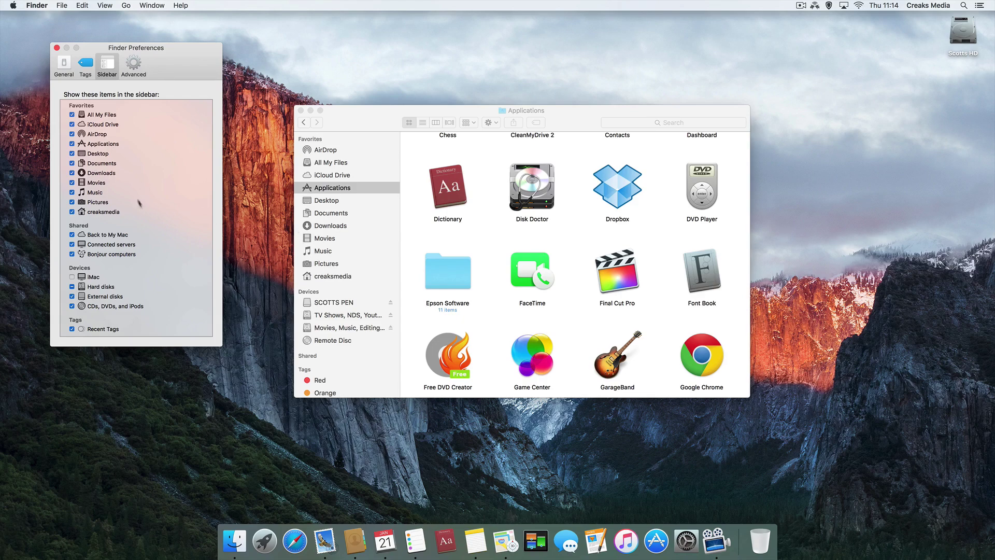
# Move the home folder to the top of the sidebar and hide AirDrop and iCloud Drive.
pyautogui.moveTo(317, 280); pyautogui.dragTo(325, 151)
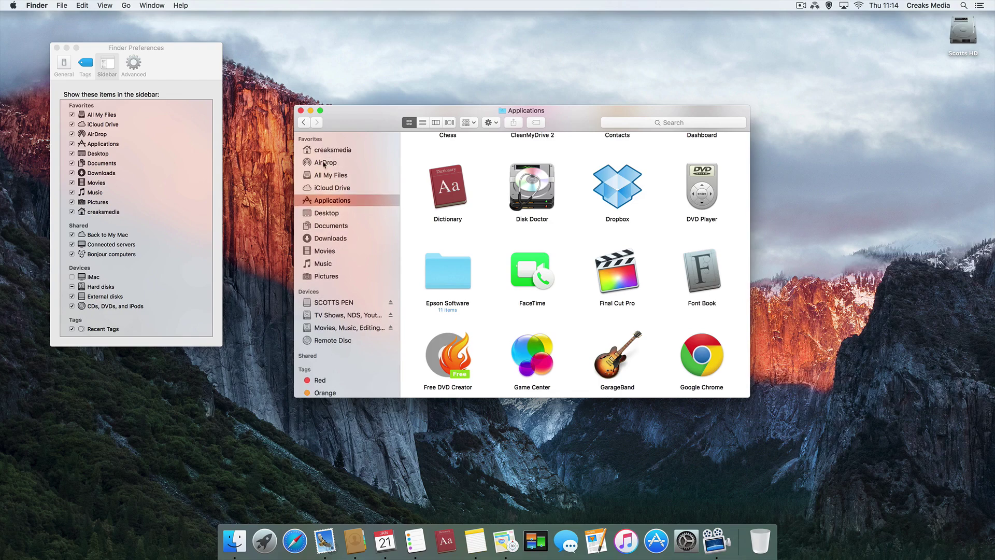
pyautogui.click(73, 134)
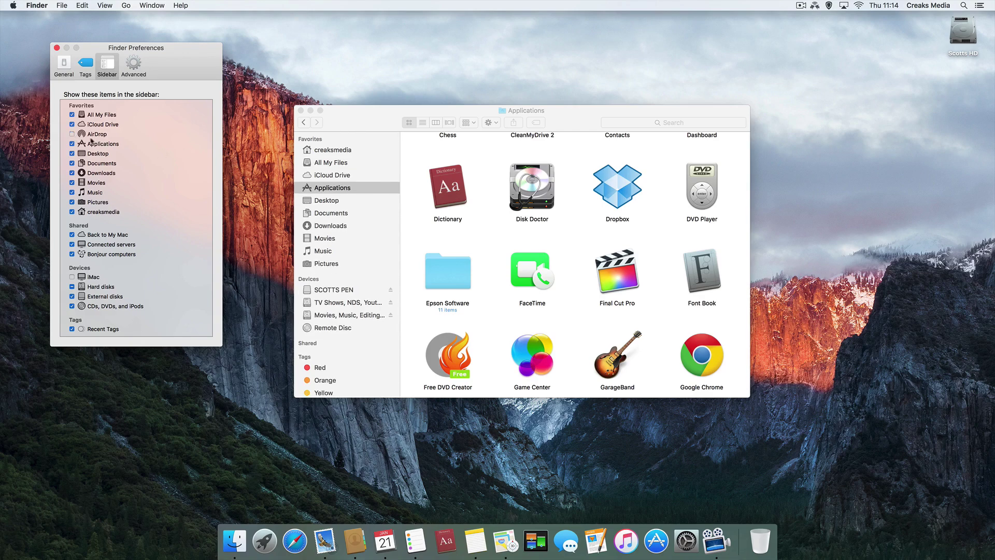
pyautogui.click(72, 125)
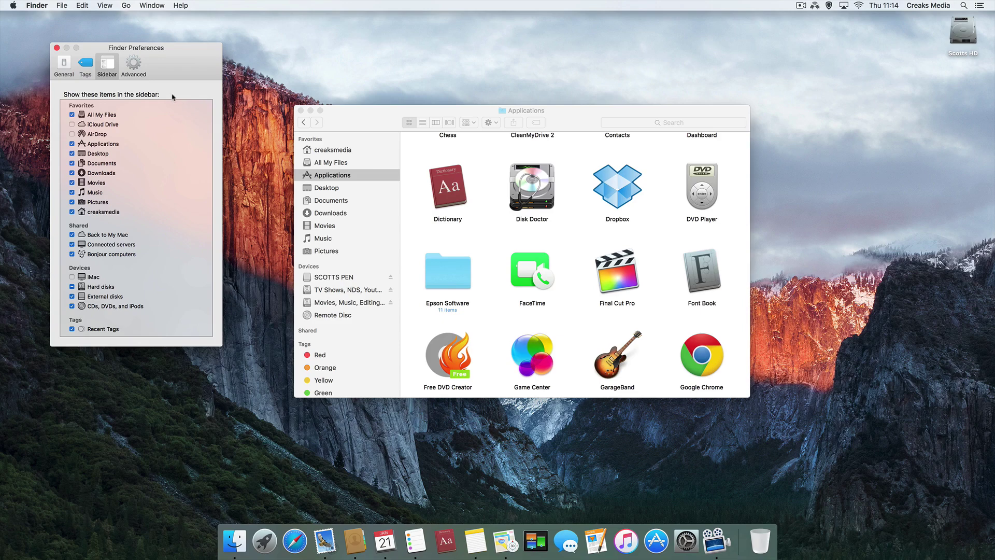
pyautogui.click(58, 48)
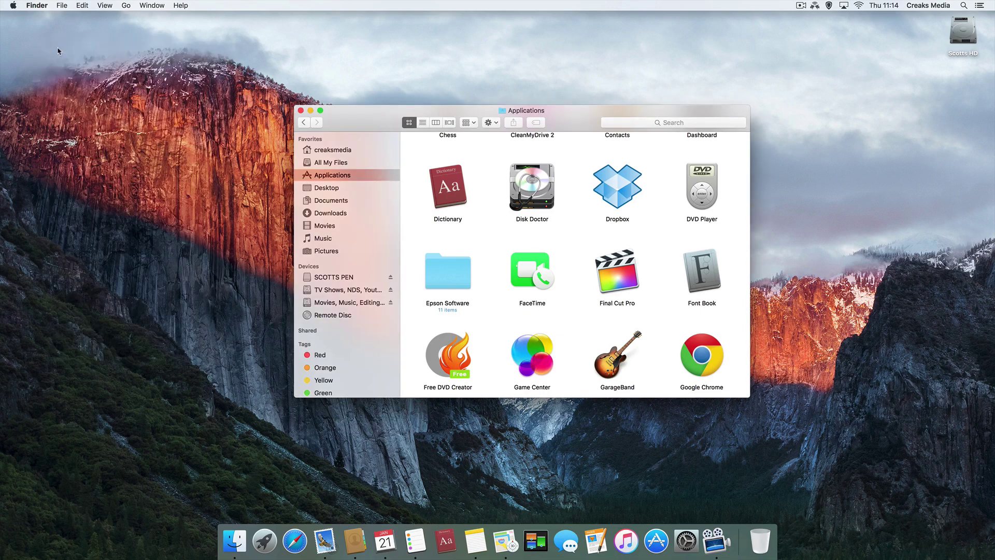
# Shift the Finder window left and open a second Finder window.
pyautogui.moveTo(344, 124); pyautogui.dragTo(224, 91)
pyautogui.click(62, 6)
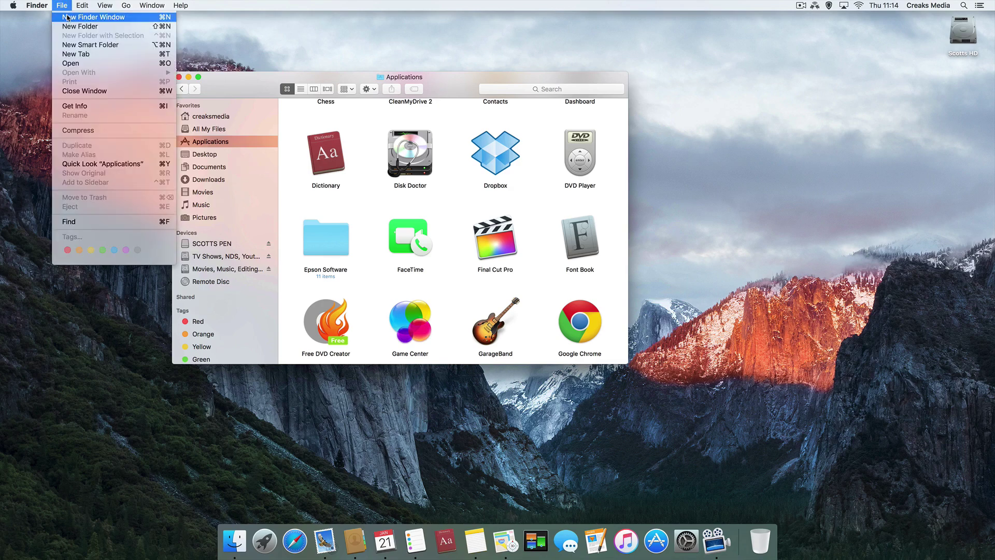
pyautogui.click(67, 18)
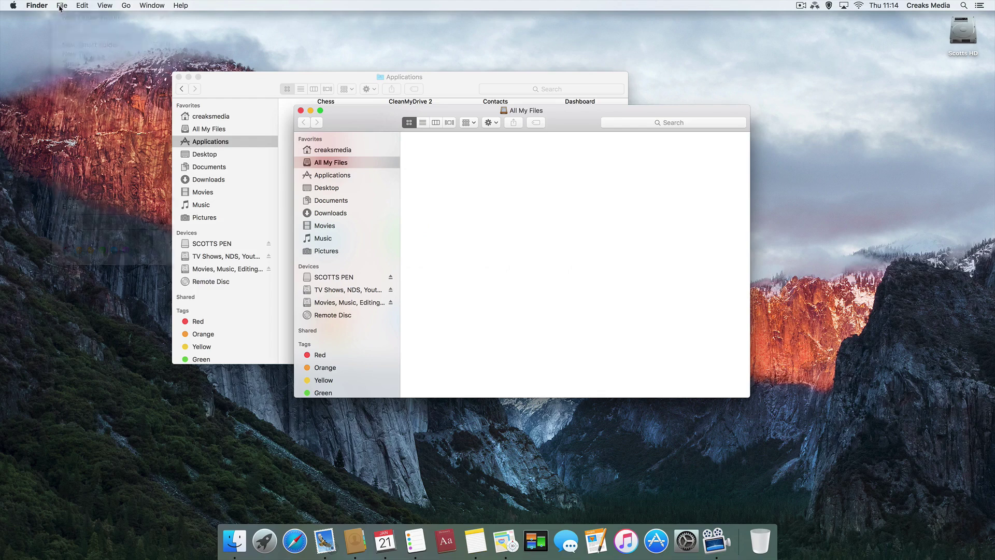
# Add a new tab showing Applications, then close the front Finder window.
pyautogui.click(61, 6)
pyautogui.click(70, 55)
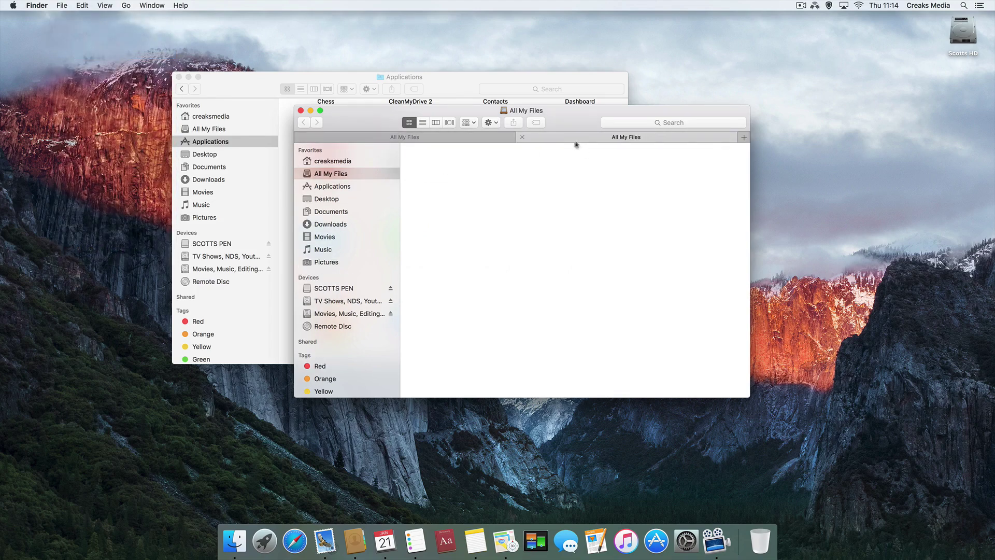
pyautogui.click(361, 213)
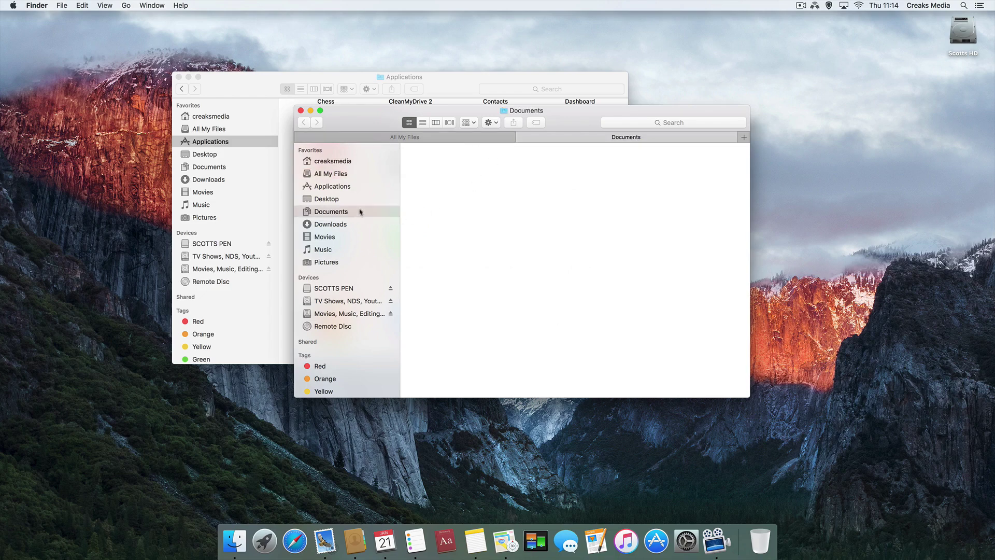
pyautogui.click(359, 197)
pyautogui.click(358, 185)
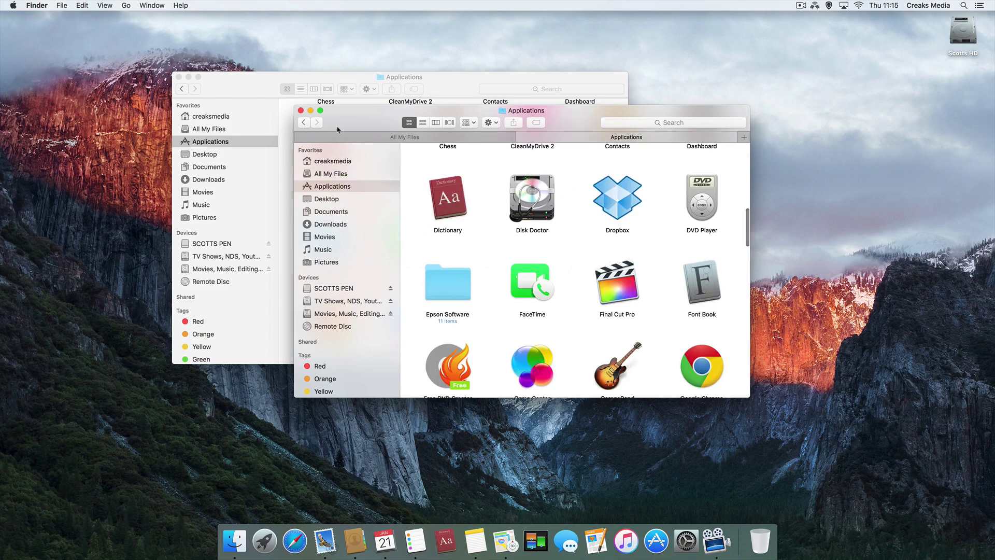
pyautogui.click(301, 110)
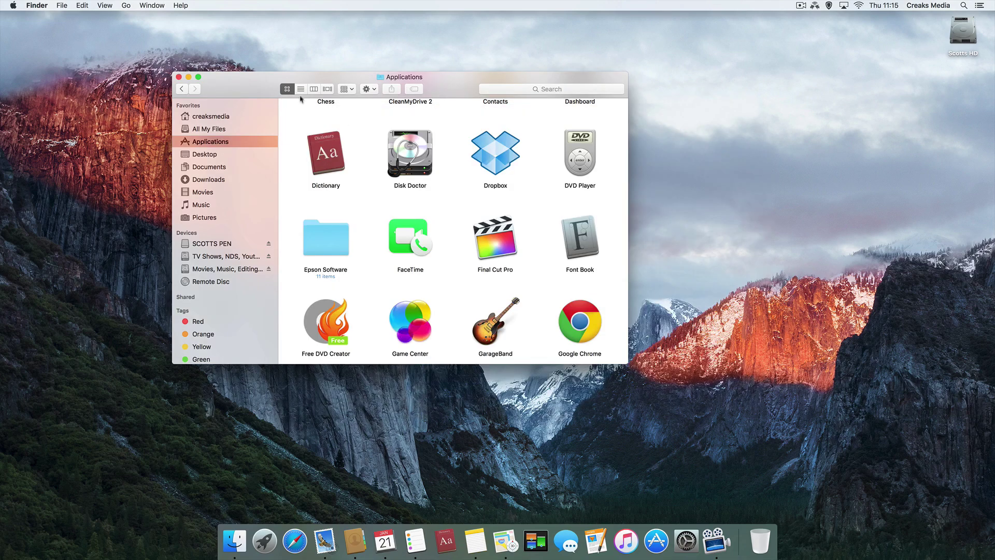
# View Applications as a list, then in columns, opening Adobe Bridge CS6 > Plug-Ins.
pyautogui.click(300, 90)
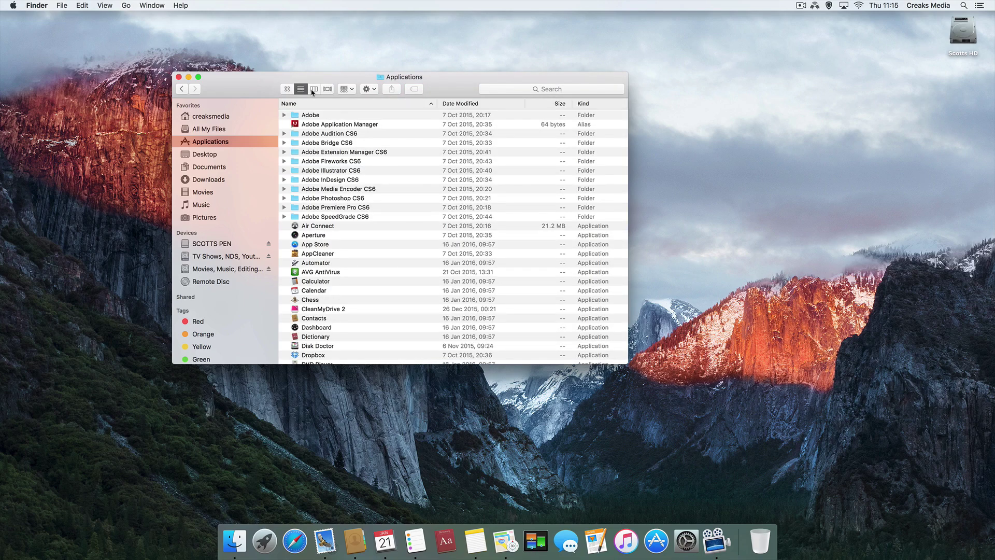
pyautogui.click(314, 89)
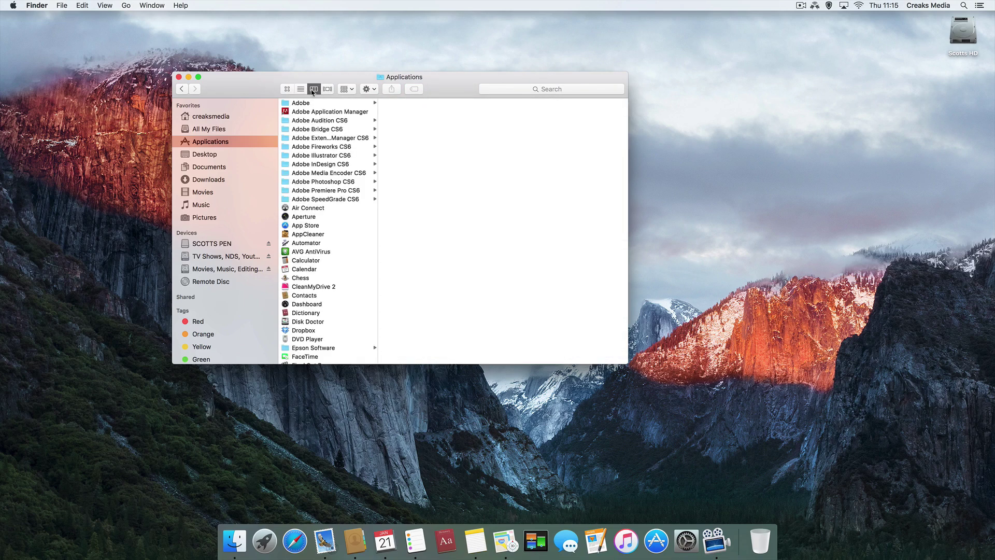
pyautogui.click(330, 131)
pyautogui.click(415, 120)
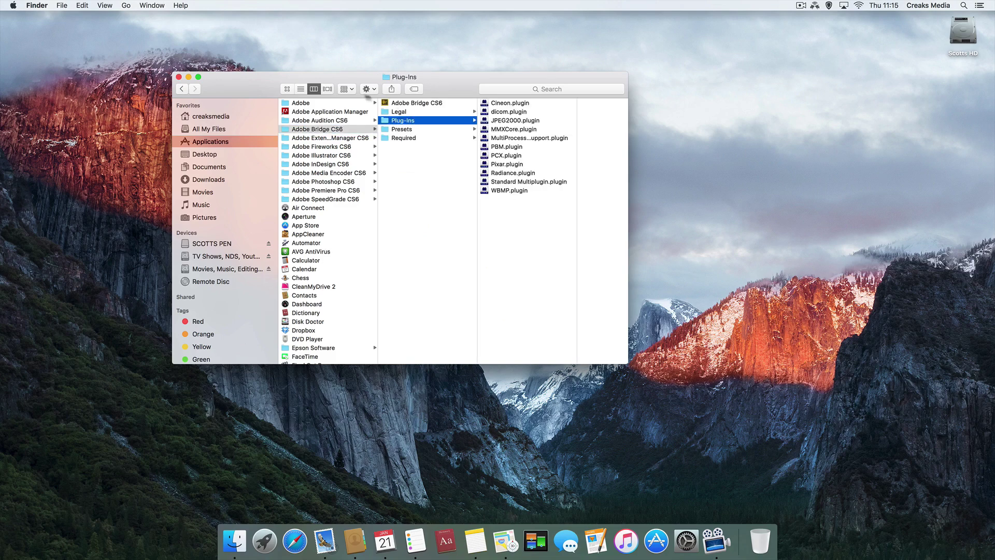
# Show Plug-Ins in Cover Flow, then go back to the Adobe Bridge CS6 folder.
pyautogui.click(326, 89)
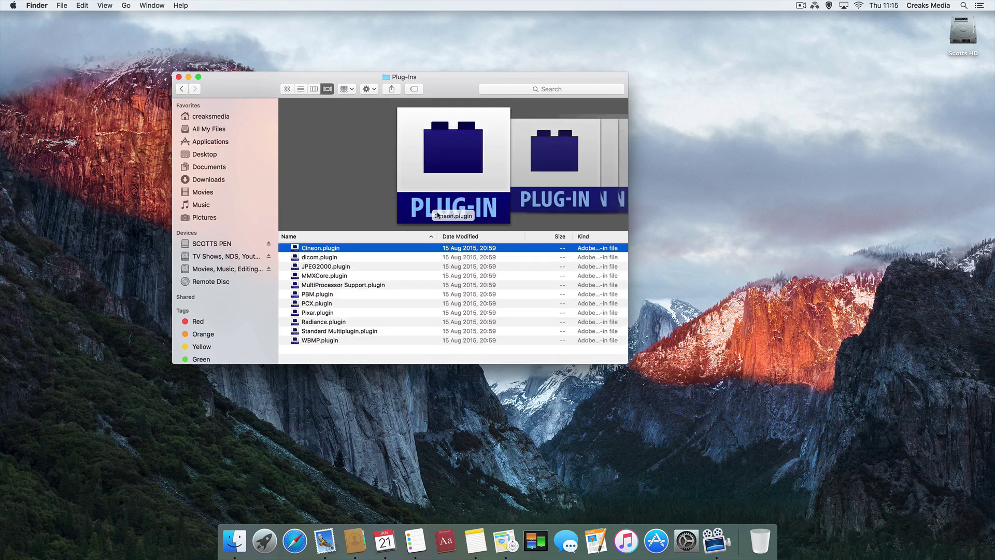
pyautogui.scroll(-10, 450, 213)
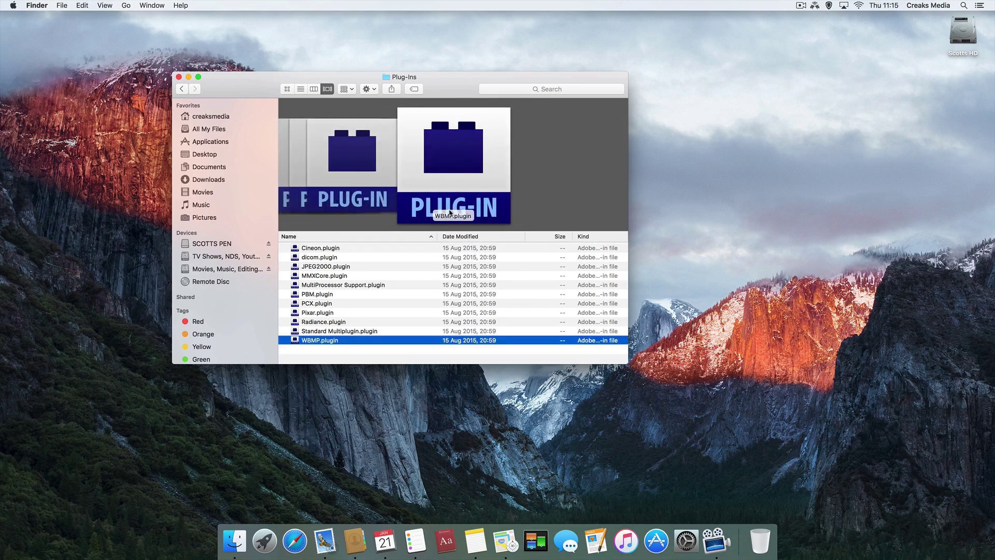
pyautogui.scroll(10, 450, 212)
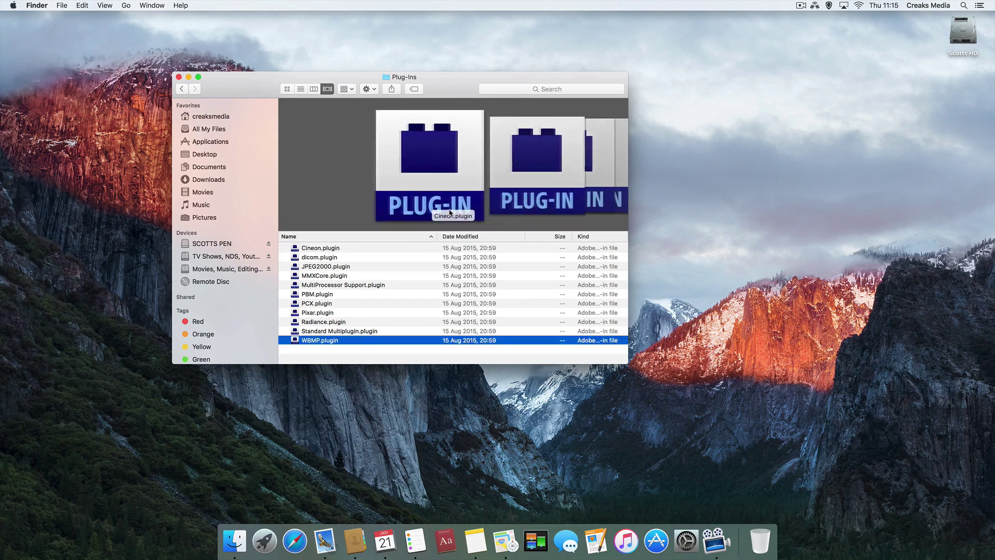
pyautogui.click(182, 89)
pyautogui.click(195, 89)
pyautogui.click(186, 90)
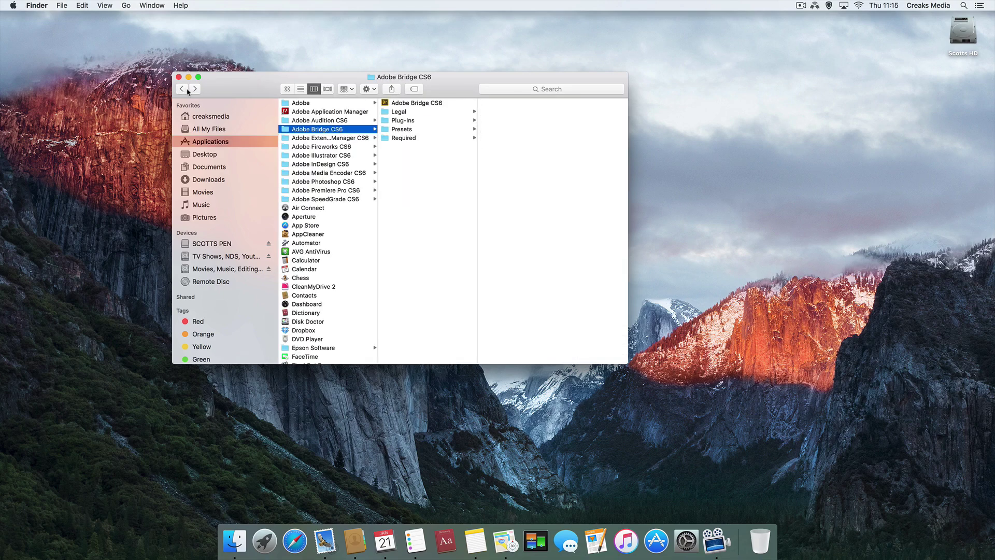
# Search This Mac for 'disk', then browse the Action and Arrange menus without choosing anything.
pyautogui.click(520, 91)
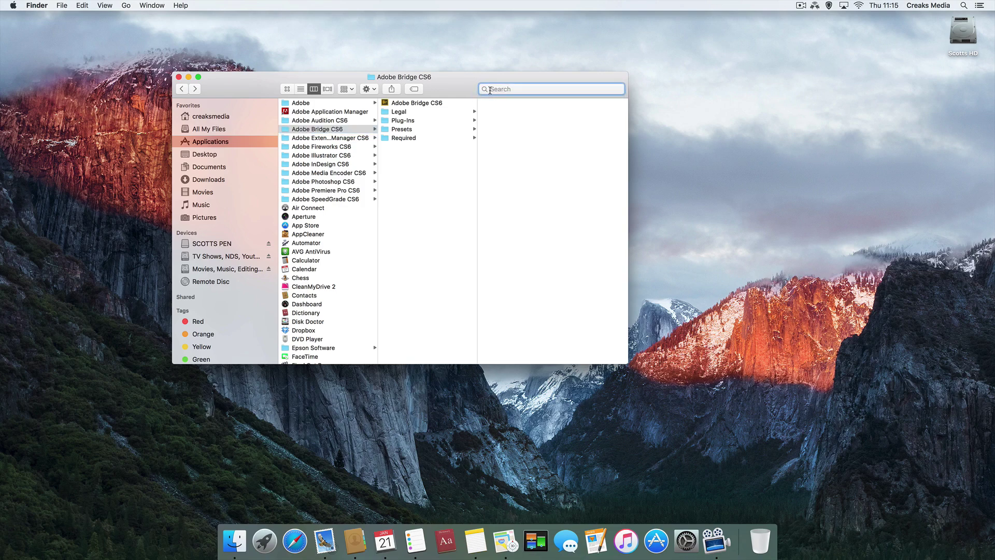
pyautogui.write('disk')
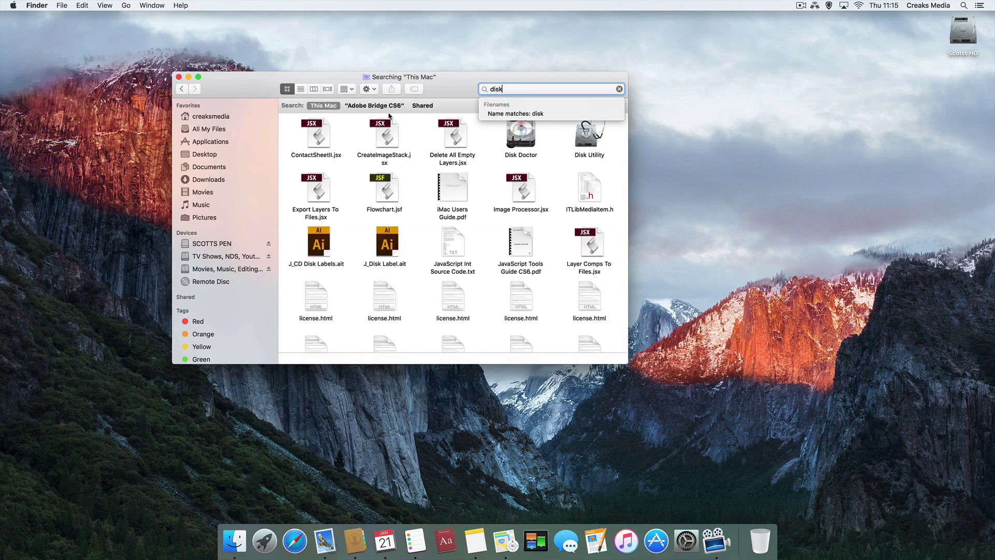
pyautogui.click(368, 89)
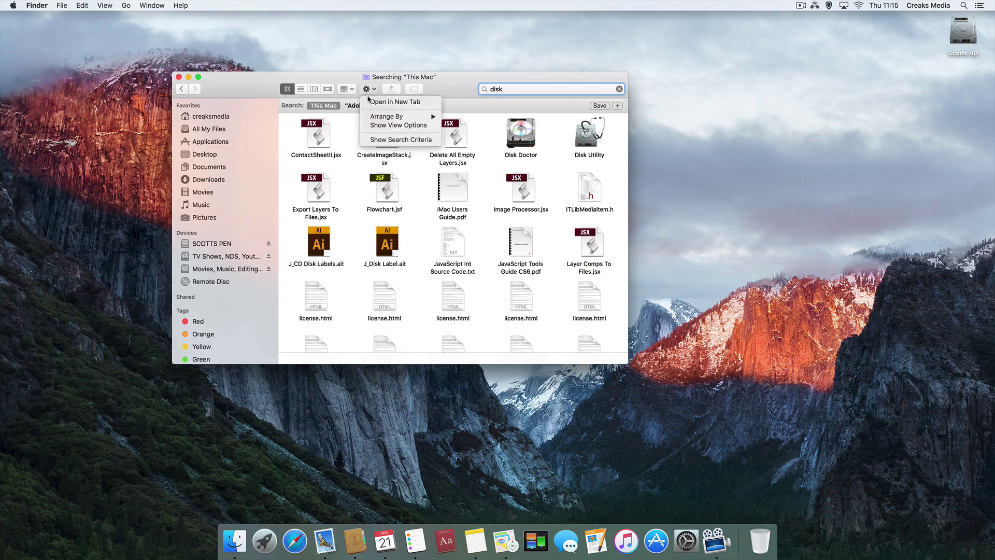
pyautogui.click(344, 90)
pyautogui.click(344, 91)
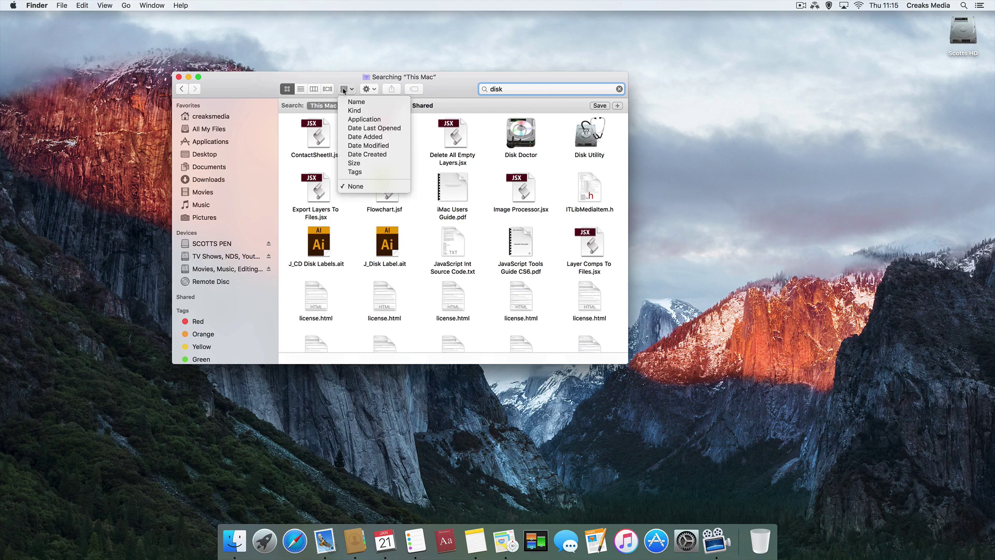
pyautogui.press('Down')
pyautogui.press('Down')
pyautogui.press('Down')
pyautogui.press('Down')
pyautogui.press('Down')
pyautogui.press('Up')
pyautogui.press('Up')
pyautogui.press('Up')
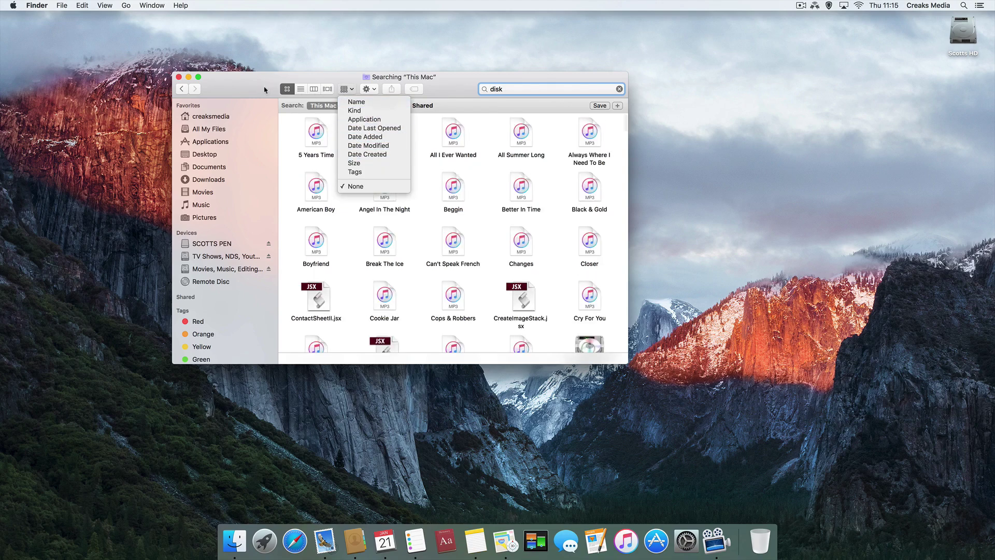
pyautogui.press('Escape')
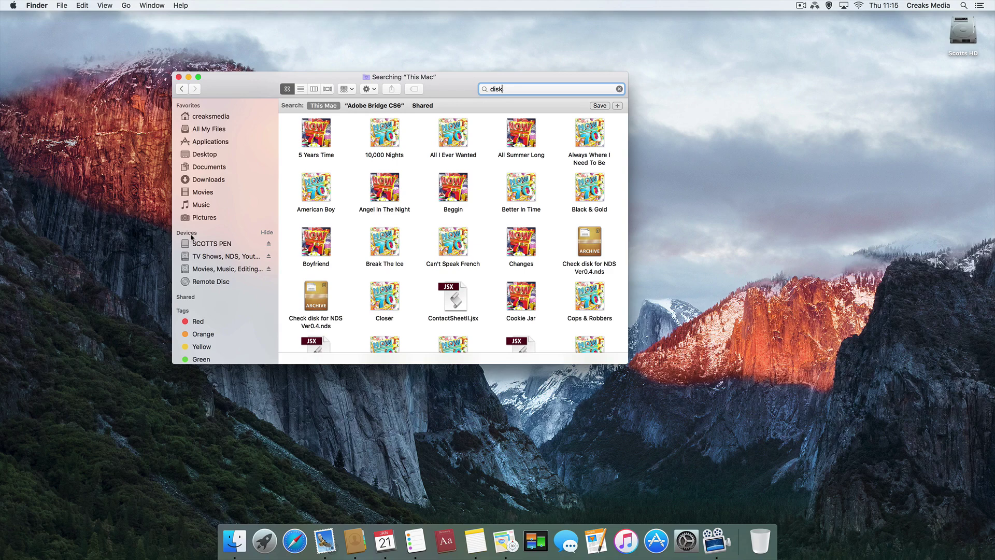
# Toggle the Devices and Shared sections back as they were, then hide the Tags section.
pyautogui.click(267, 233)
pyautogui.click(268, 232)
pyautogui.click(266, 296)
pyautogui.click(266, 297)
pyautogui.click(266, 310)
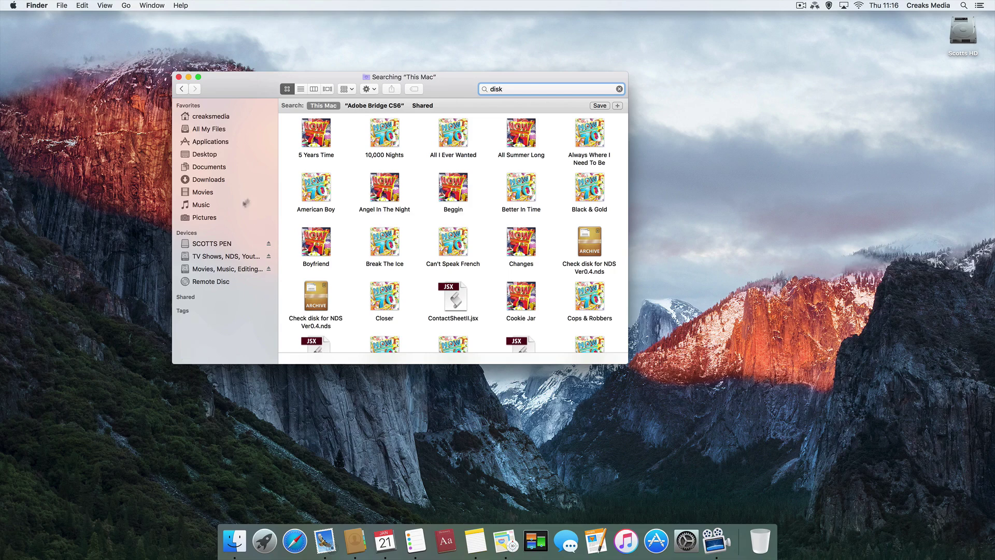